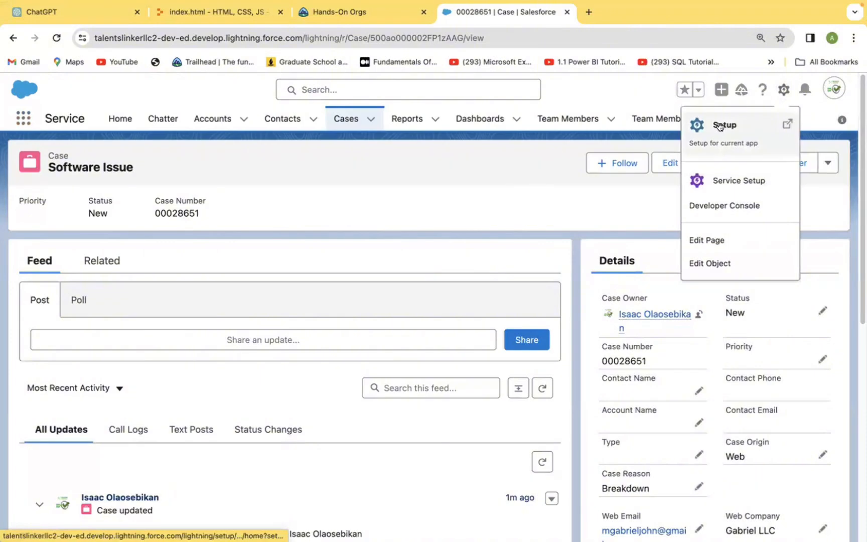
- Open Setup, search for "Case Ass" and open the Case Assignment Rules page
{"action": "left_click", "coordinate": [722, 125]}
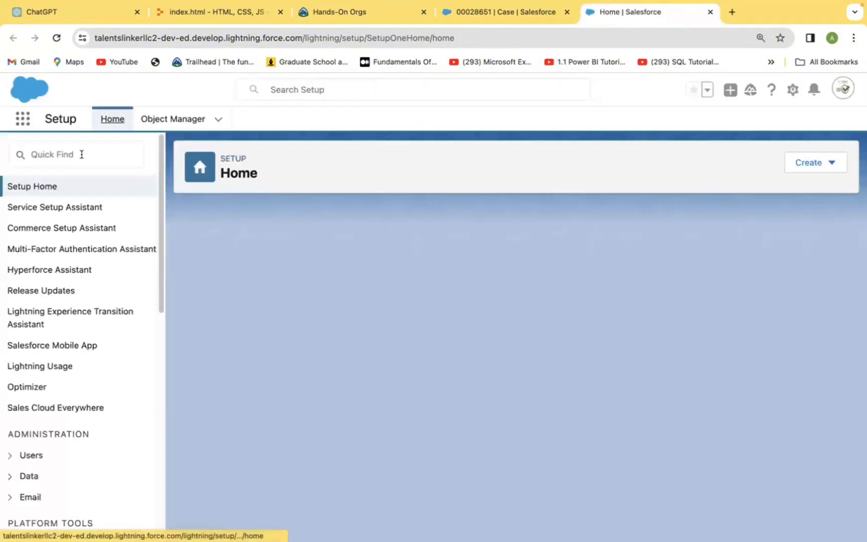
{"action": "left_click", "coordinate": [81, 154]}
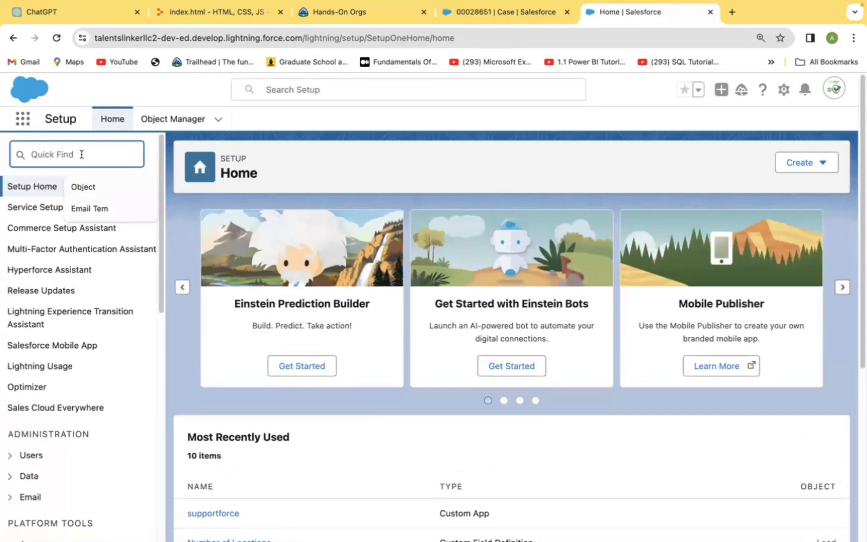
{"action": "type", "text": "o"}
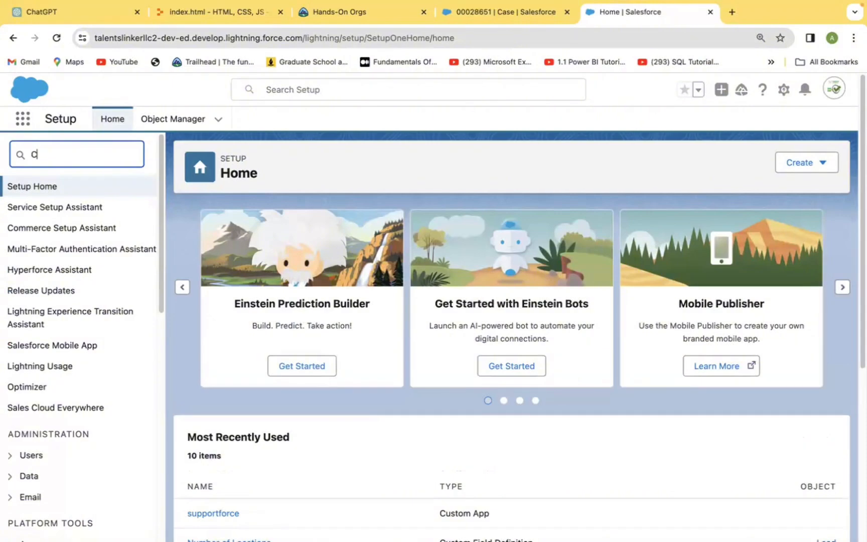
{"action": "type", "text": "ase "}
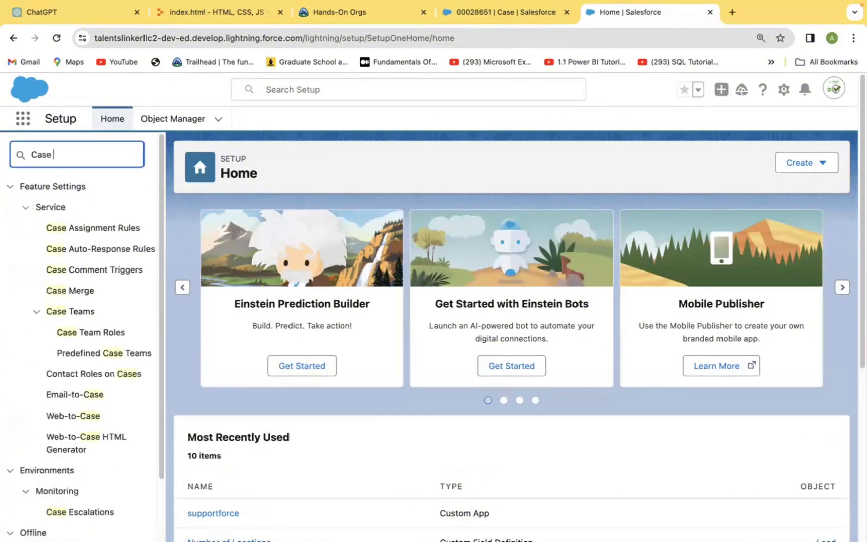
{"action": "type", "text": "Ass"}
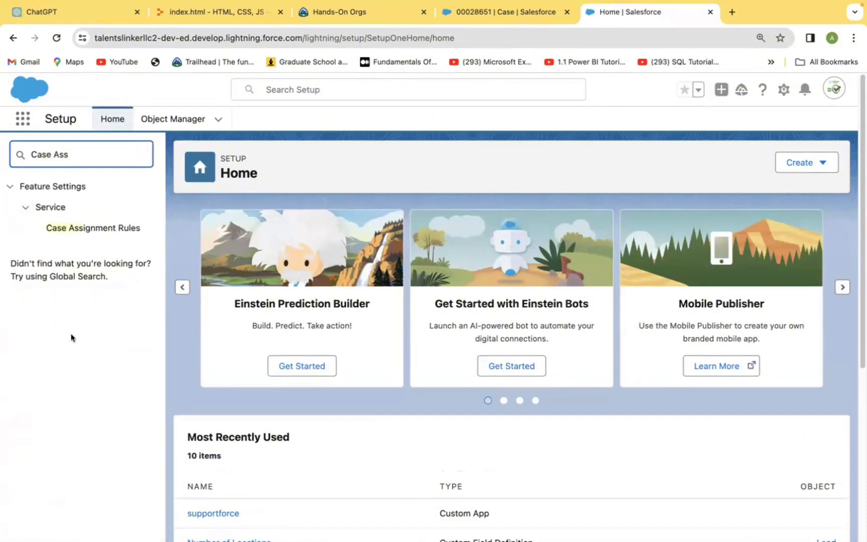
{"action": "left_click", "coordinate": [105, 227]}
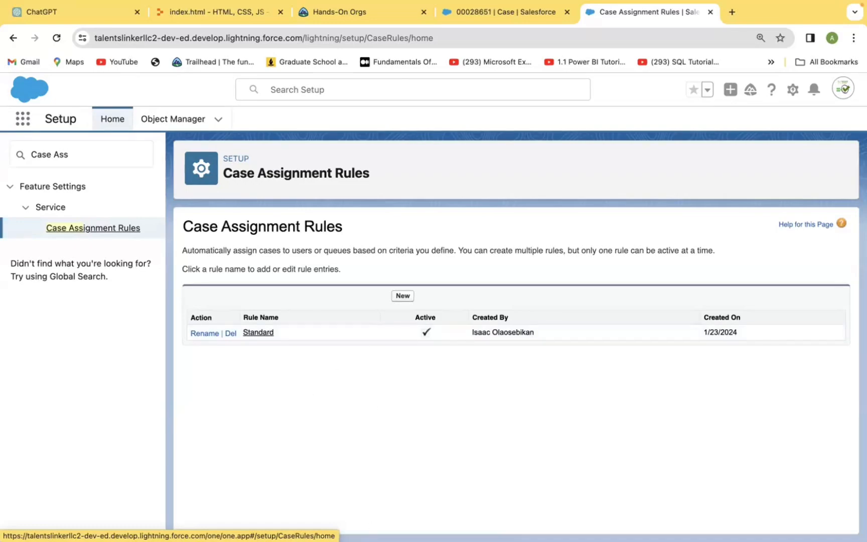
- Create and save an active case assignment rule named "Case Assignment Rule One"
{"action": "left_click", "coordinate": [402, 297]}
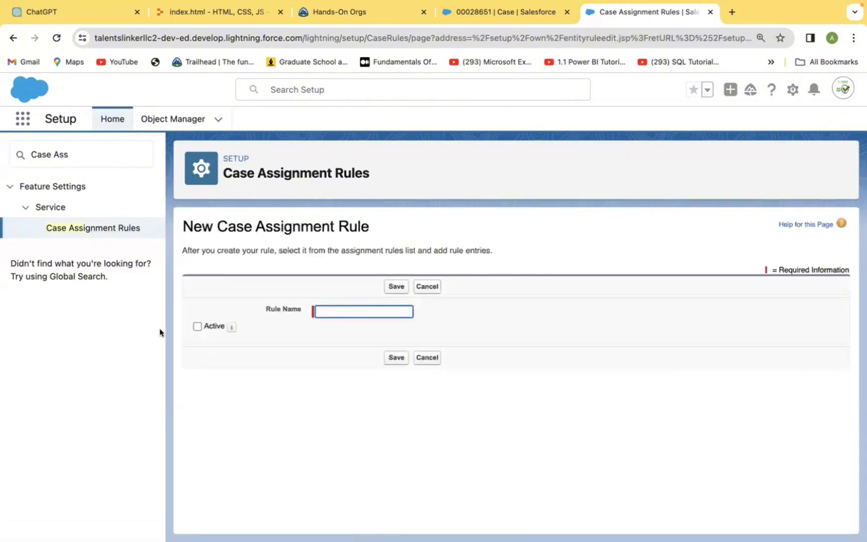
{"action": "left_click", "coordinate": [197, 326]}
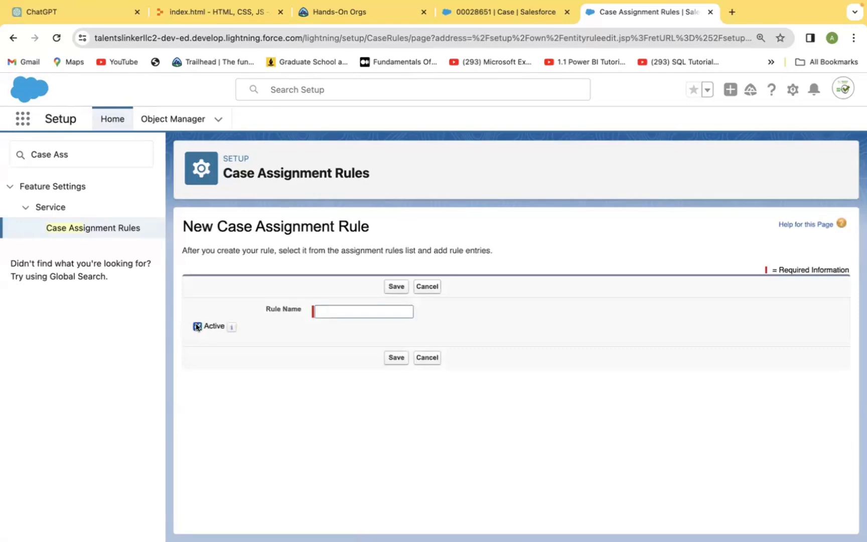
{"action": "left_click", "coordinate": [355, 310]}
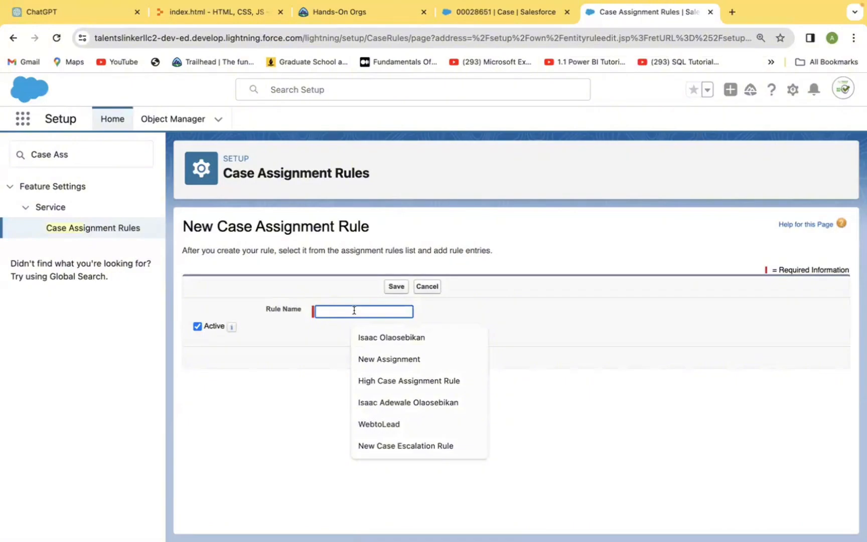
{"action": "type", "text": "Ca"}
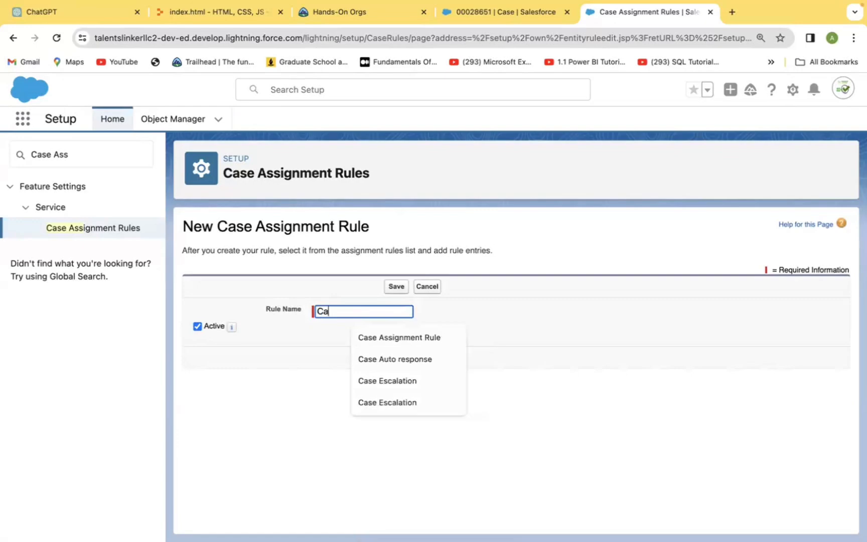
{"action": "type", "text": "se A"}
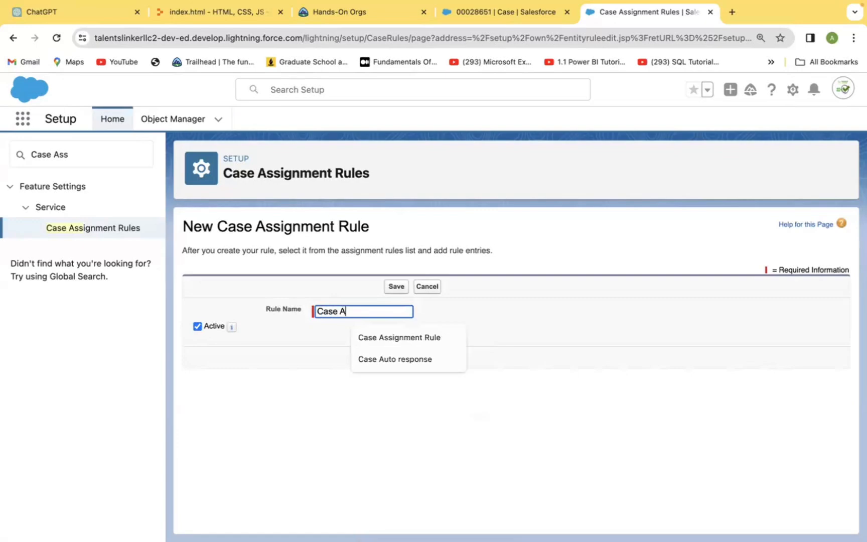
{"action": "type", "text": "ssignme"}
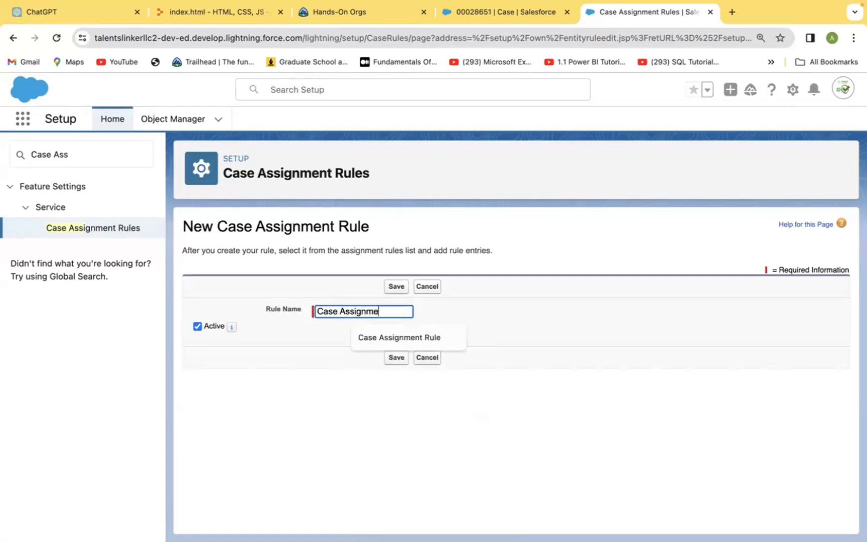
{"action": "type", "text": "nt Rule"}
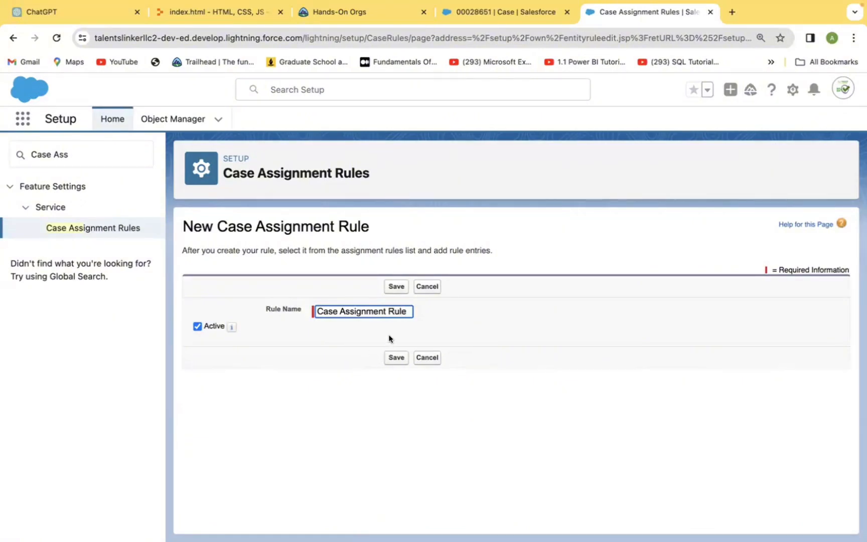
{"action": "type", "text": " n"}
{"action": "key", "text": "BackSpace"}
{"action": "type", "text": "One"}
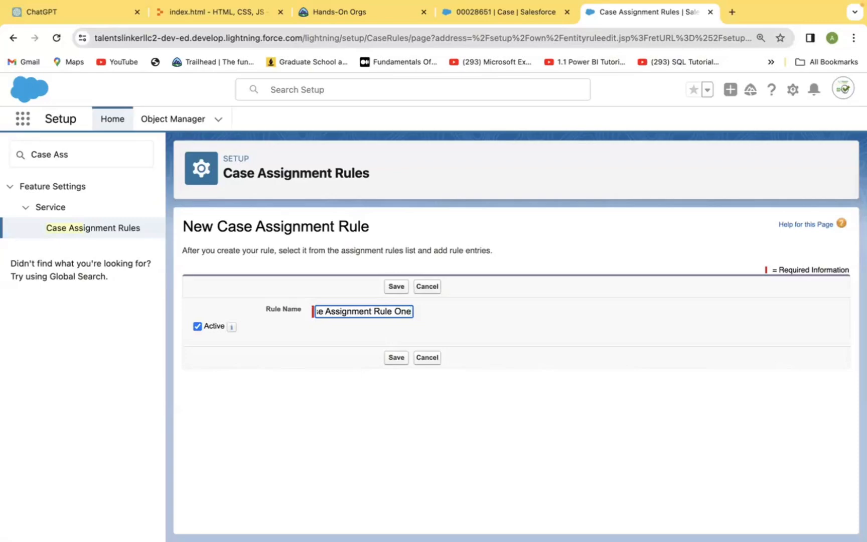
{"action": "left_click", "coordinate": [396, 357]}
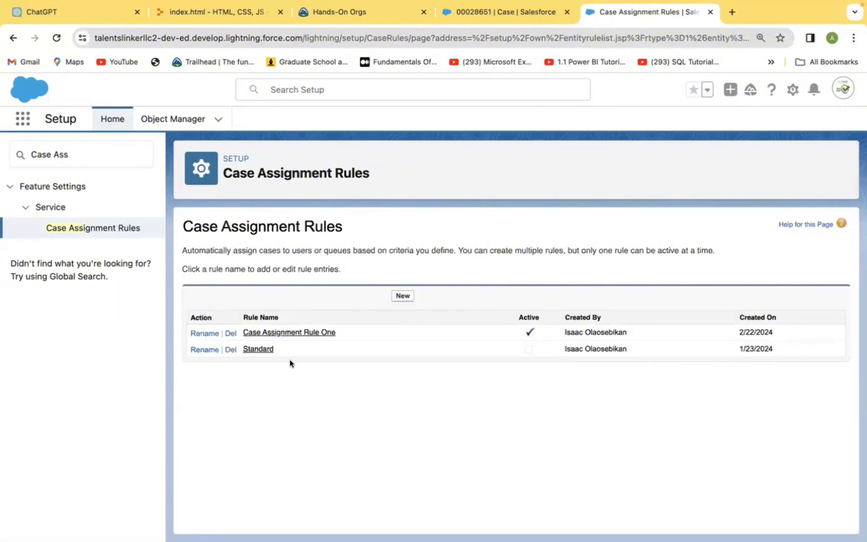
- Open Case Assignment Rule One and start a new rule entry in it
{"action": "left_click", "coordinate": [272, 334]}
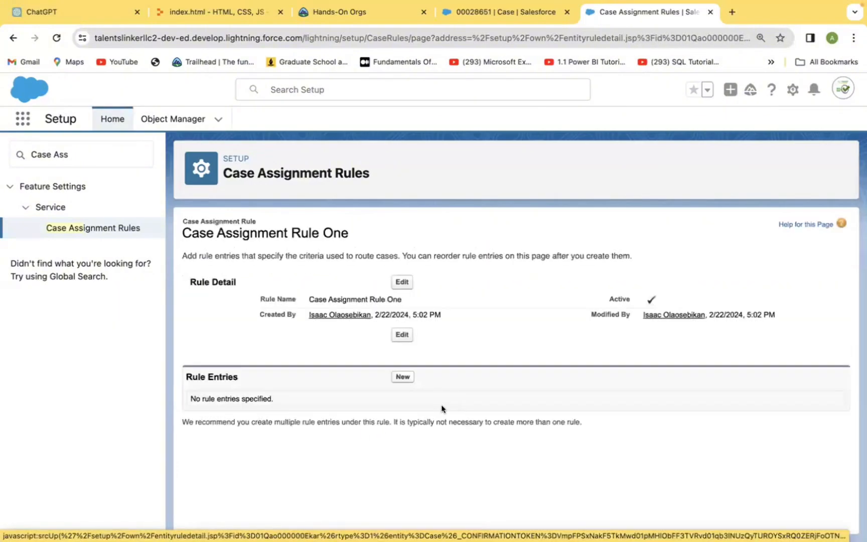
{"action": "left_click", "coordinate": [401, 376]}
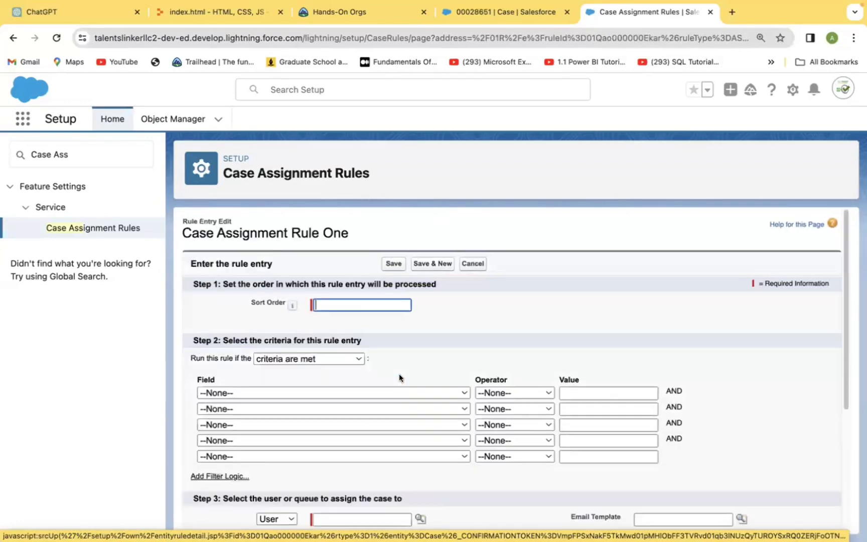
{"action": "left_click", "coordinate": [352, 299]}
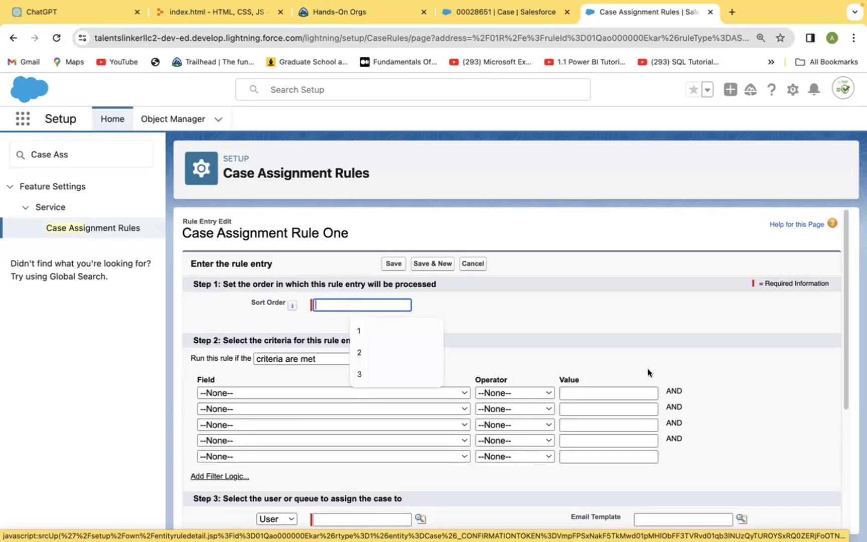
{"action": "left_click", "coordinate": [632, 355]}
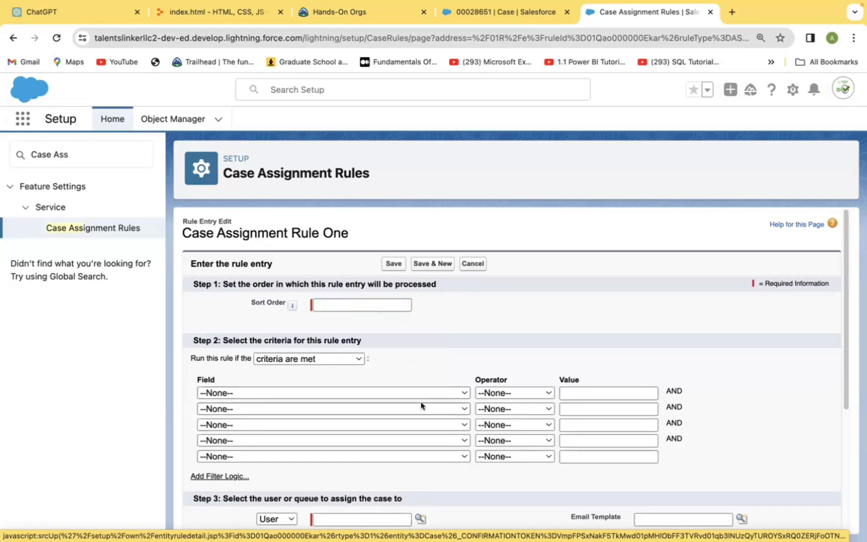
- Set the entry's first criterion to Case: Case Origin equals Web and its sort order to 1
{"action": "left_click", "coordinate": [464, 392]}
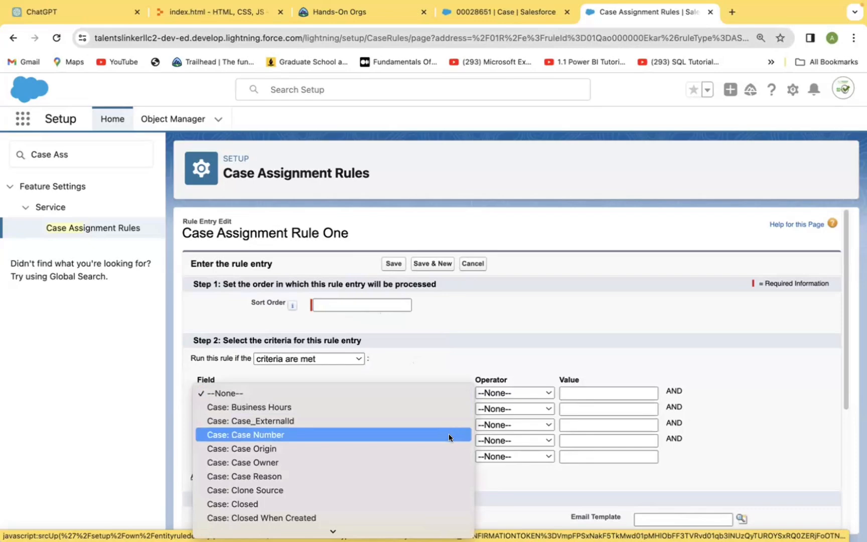
{"action": "left_click", "coordinate": [445, 448]}
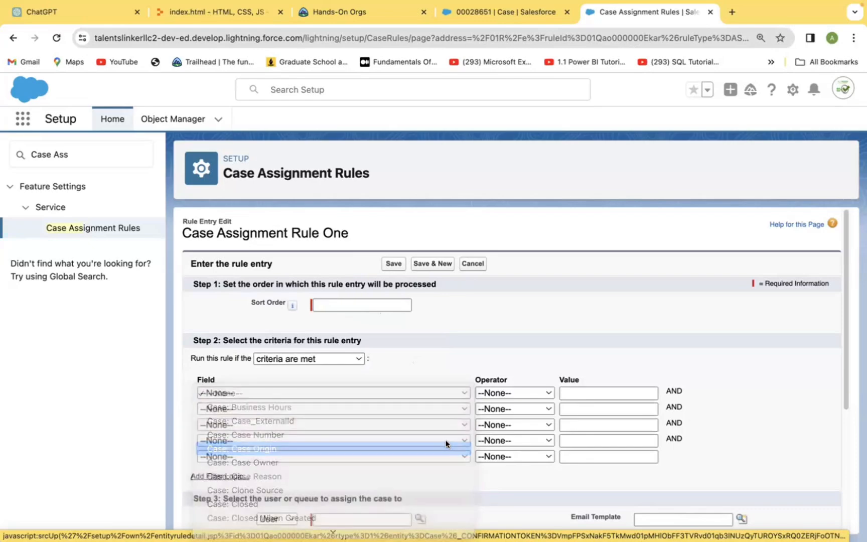
{"action": "left_click", "coordinate": [546, 391]}
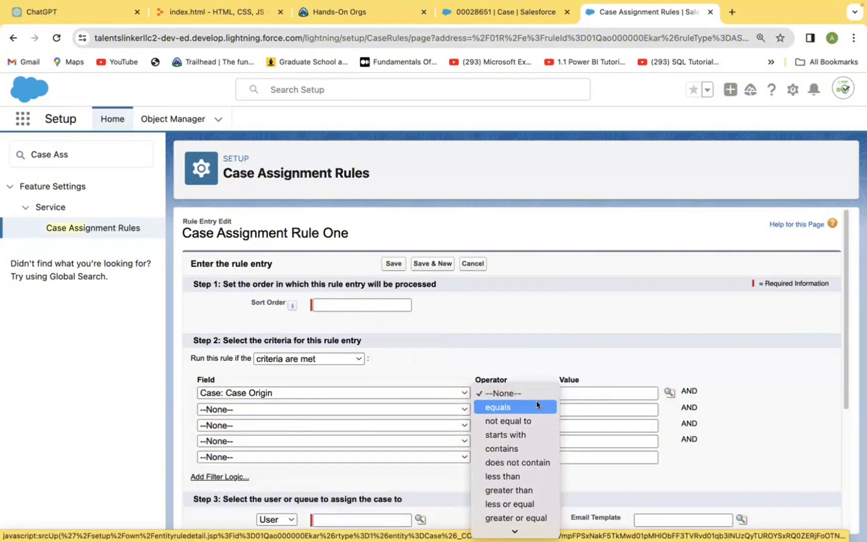
{"action": "left_click", "coordinate": [536, 405]}
{"action": "left_click", "coordinate": [669, 392]}
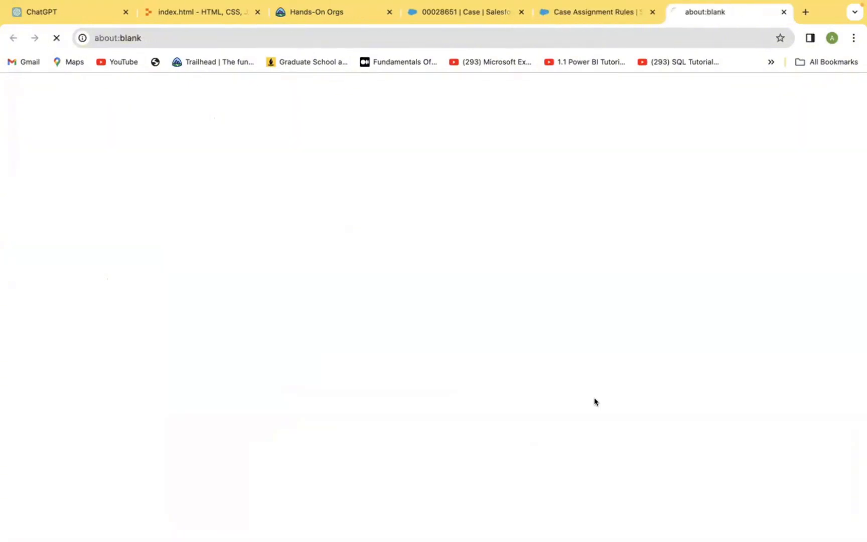
{"action": "left_click", "coordinate": [16, 182]}
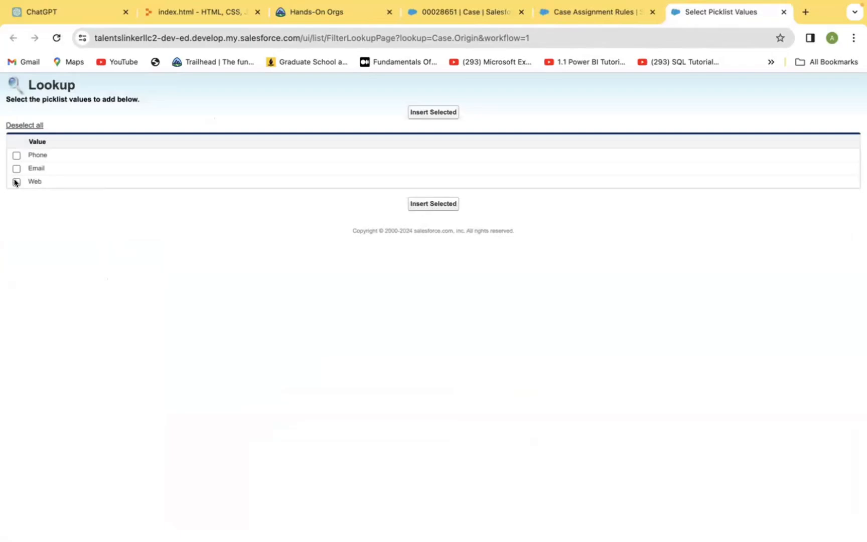
{"action": "left_click", "coordinate": [433, 204]}
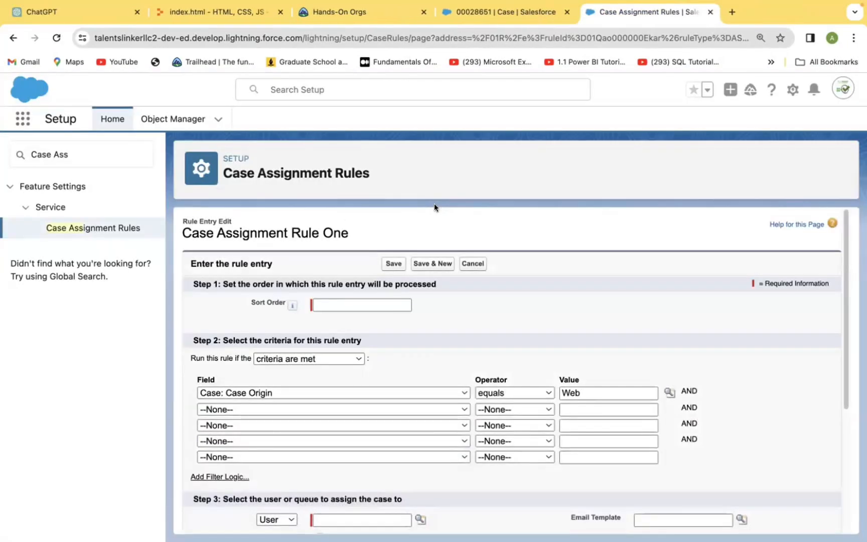
{"action": "left_click", "coordinate": [340, 303]}
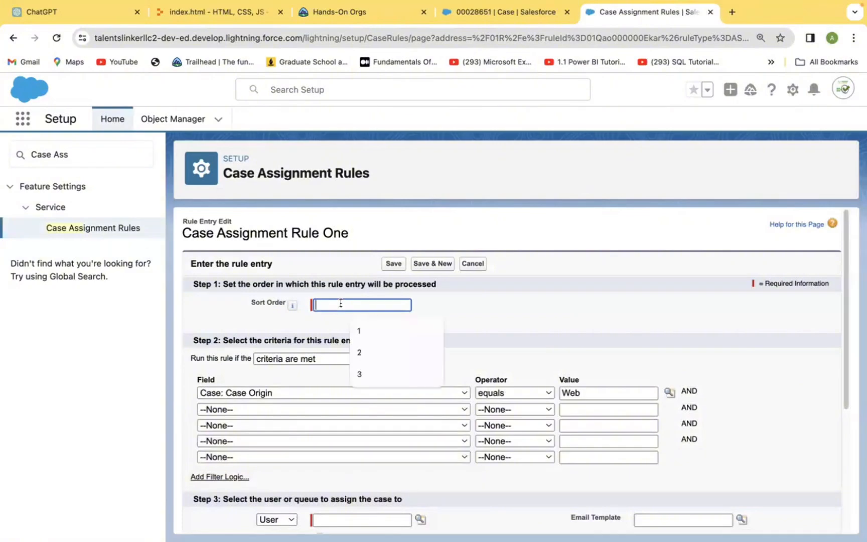
{"action": "type", "text": "1"}
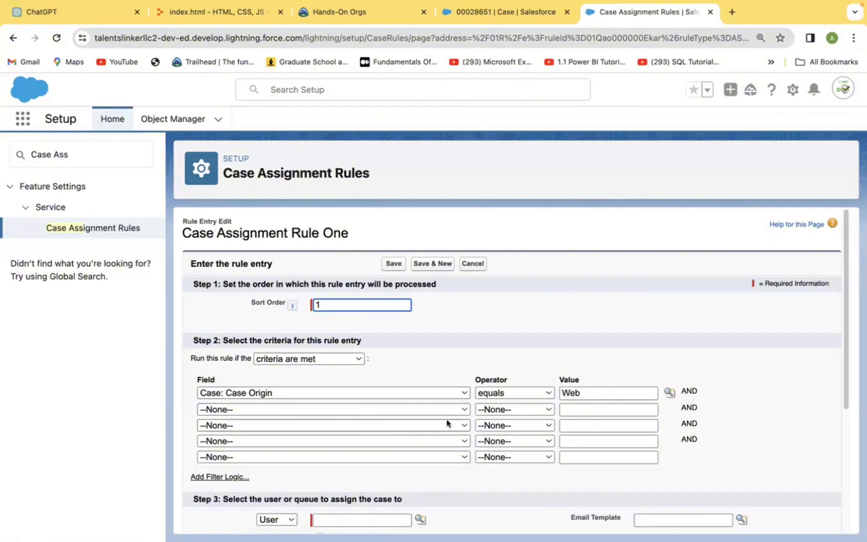
- Add a second criterion to the rule entry: Case: Case Reason equals Breakdown
{"action": "left_click", "coordinate": [461, 409]}
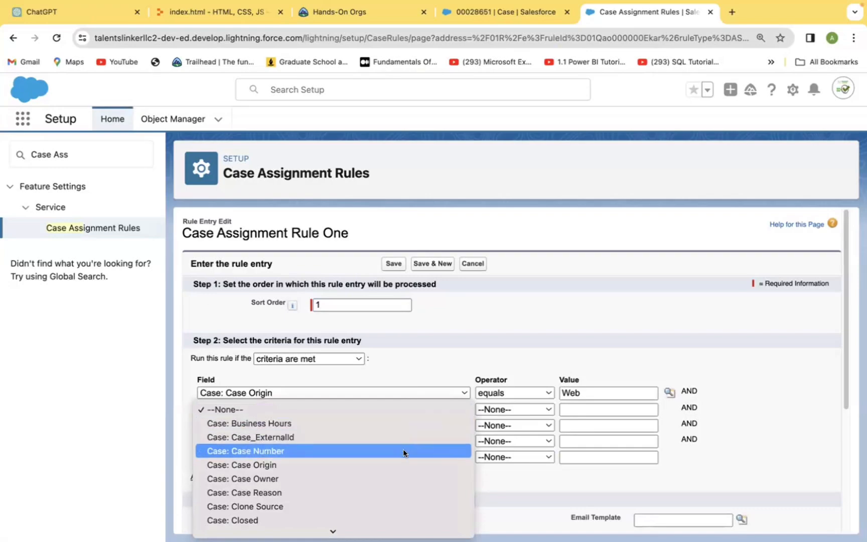
{"action": "left_click", "coordinate": [391, 493]}
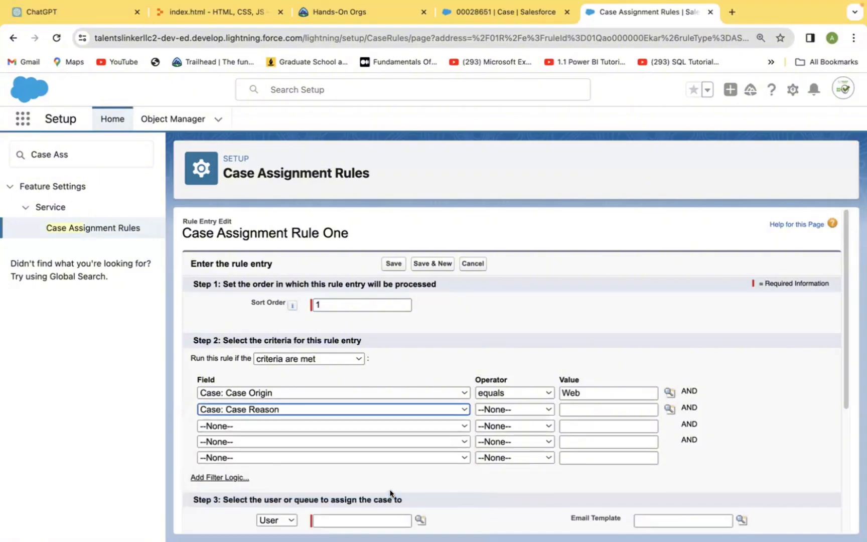
{"action": "left_click", "coordinate": [547, 408]}
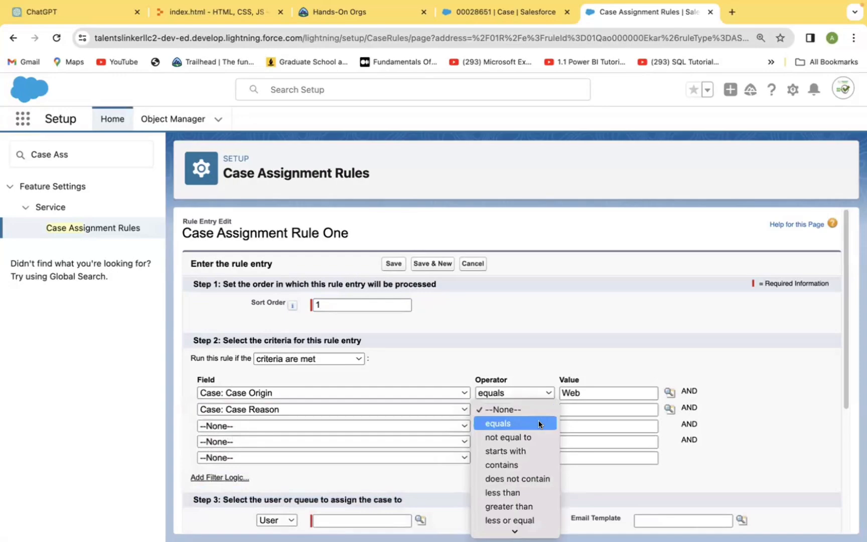
{"action": "left_click", "coordinate": [539, 423]}
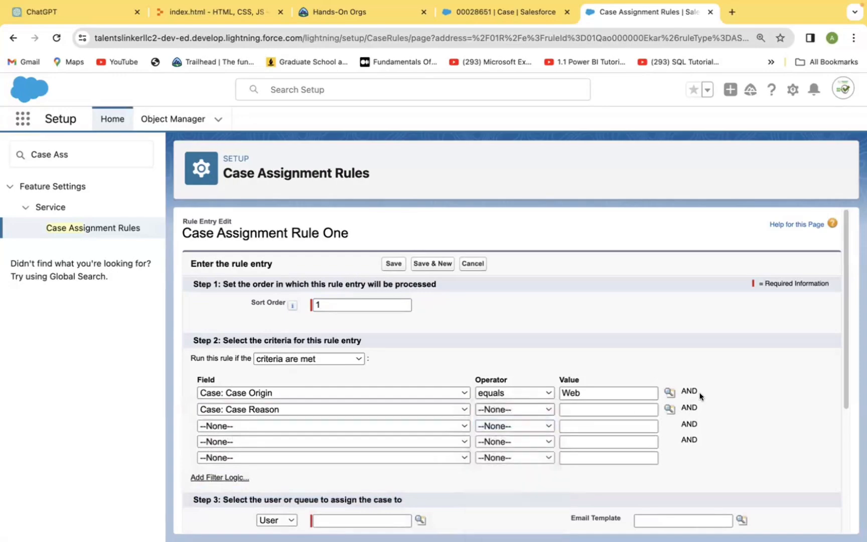
{"action": "left_click", "coordinate": [669, 409]}
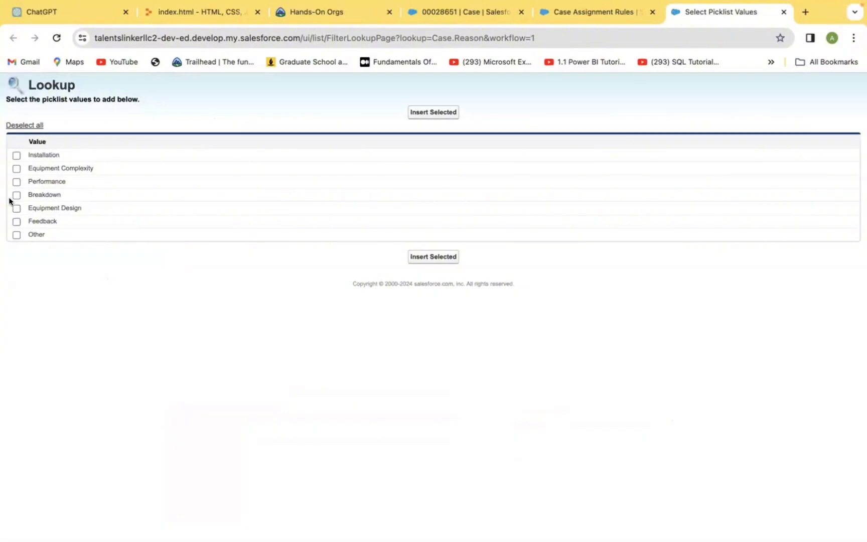
{"action": "left_click", "coordinate": [423, 258]}
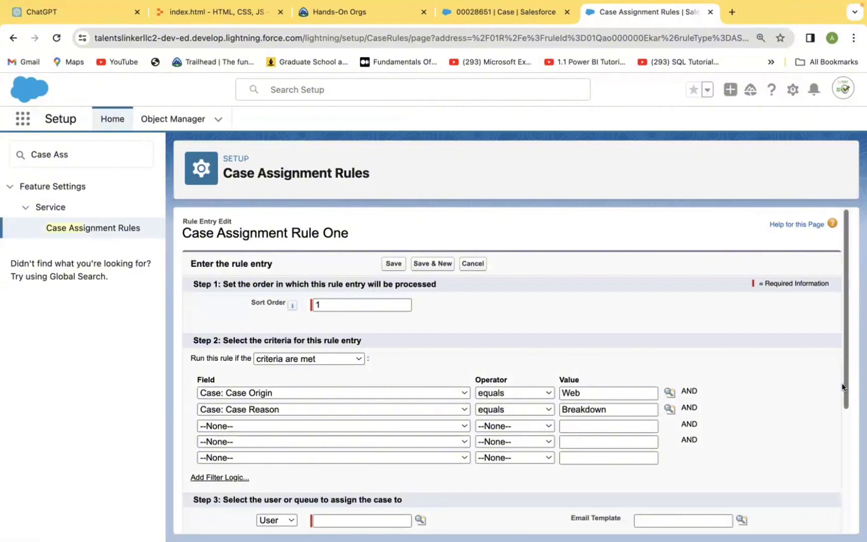
- Assign cases matching the rule entry to a User, picking the user with the Sales EMEA Intern role
{"action": "scroll", "coordinate": [843, 387], "scroll_direction": "down", "scroll_amount": 5}
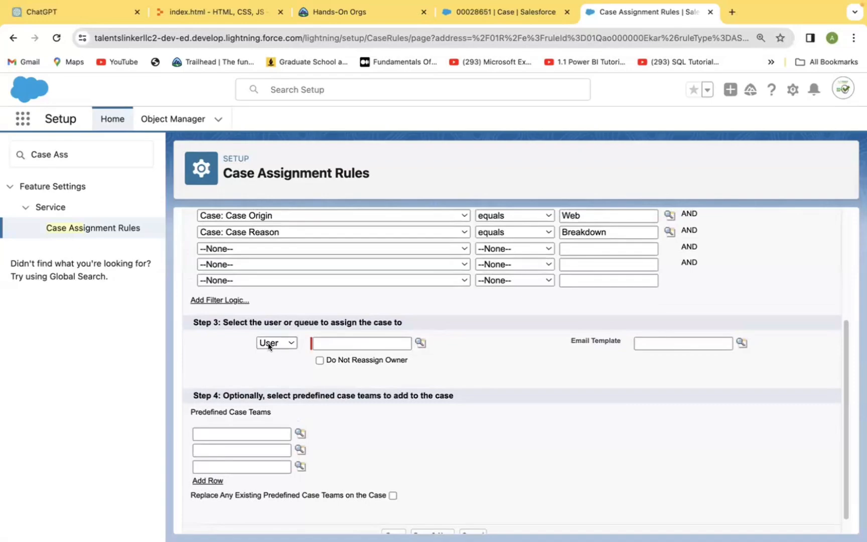
{"action": "left_click", "coordinate": [285, 342]}
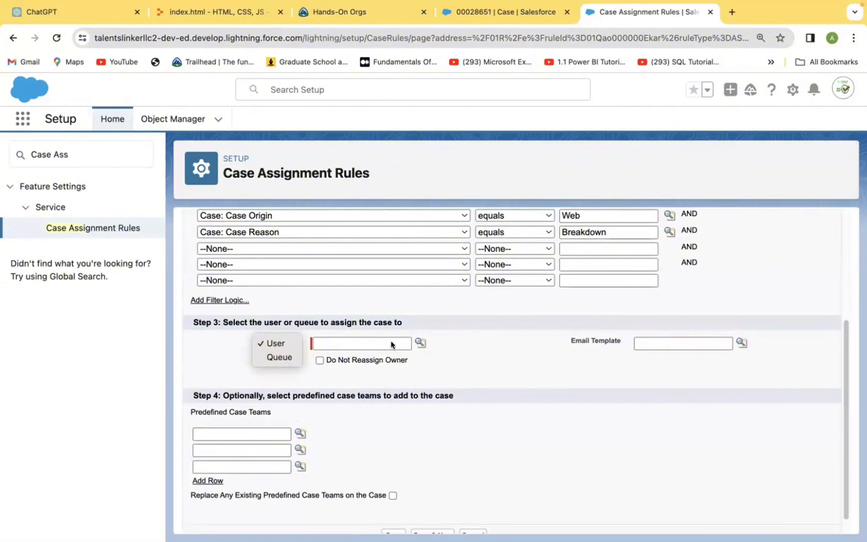
{"action": "left_click", "coordinate": [275, 344]}
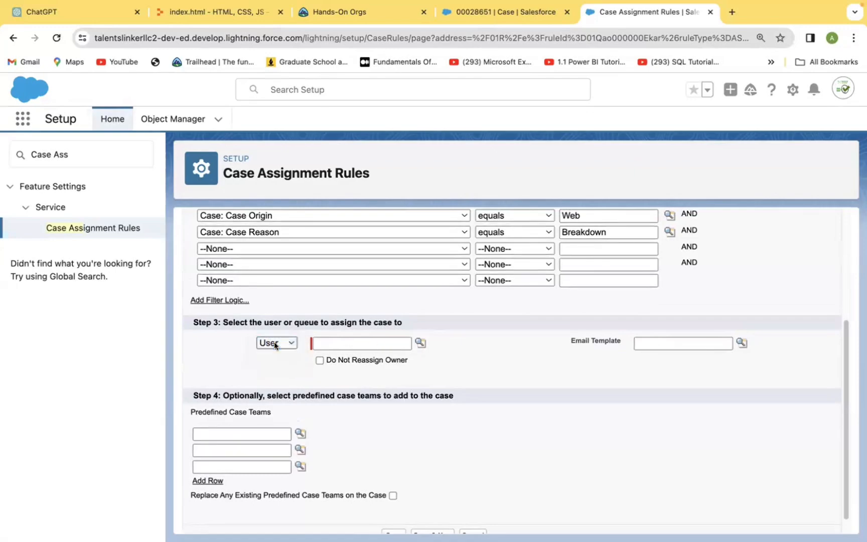
{"action": "left_click", "coordinate": [415, 343]}
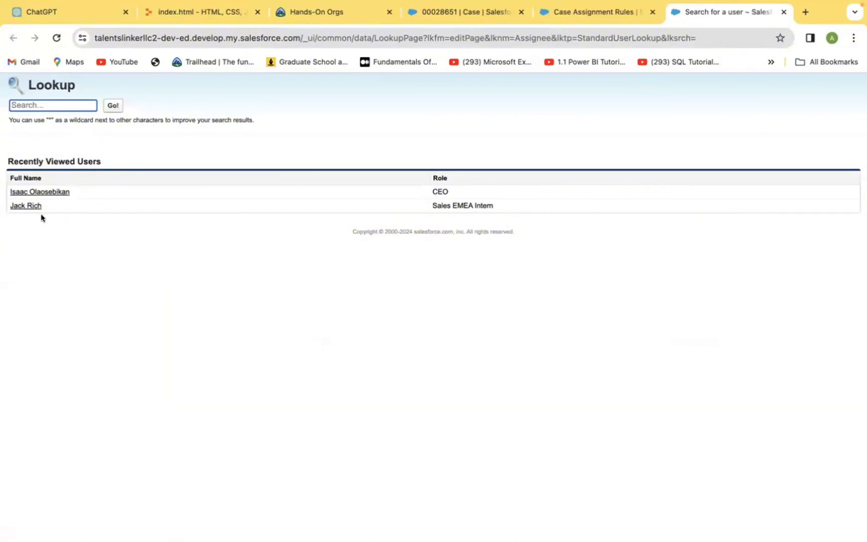
{"action": "left_click", "coordinate": [28, 207]}
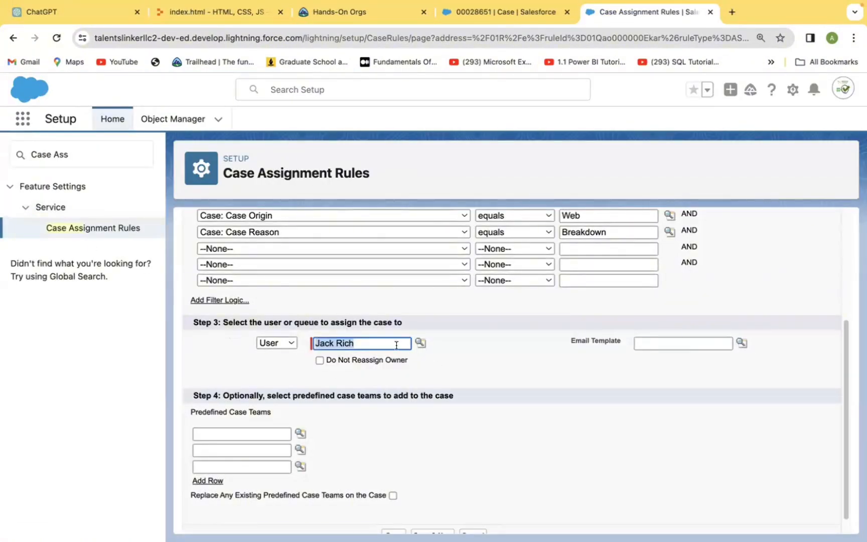
- Set the entry's email template to Support: Case Assignment Notification and save the rule entry
{"action": "left_click", "coordinate": [736, 344]}
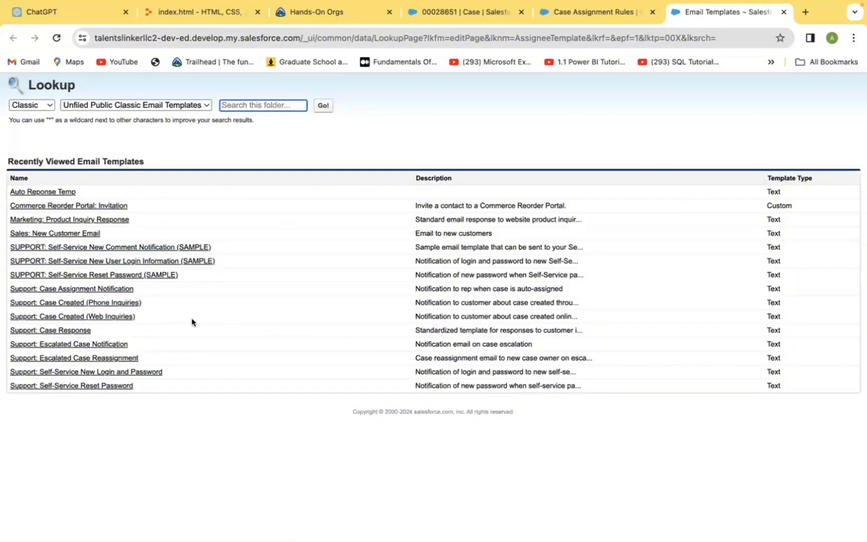
{"action": "left_click", "coordinate": [103, 289]}
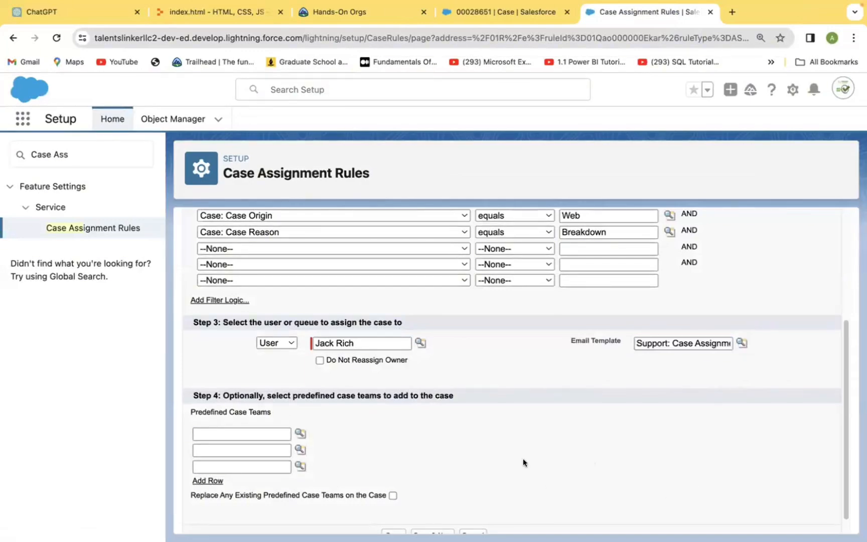
{"action": "scroll", "coordinate": [523, 462], "scroll_direction": "down", "scroll_amount": 1}
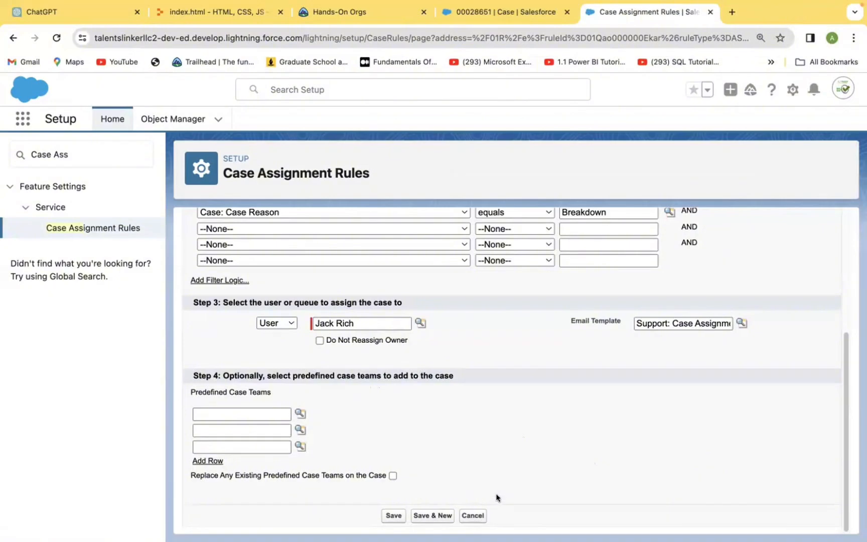
{"action": "left_click", "coordinate": [389, 514]}
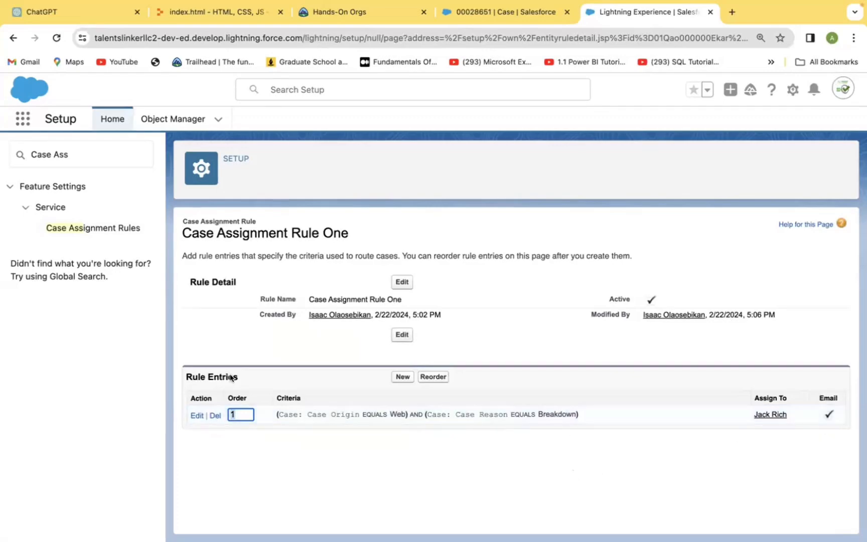
- Start a new search in the Setup quick find
{"action": "left_click", "coordinate": [85, 156]}
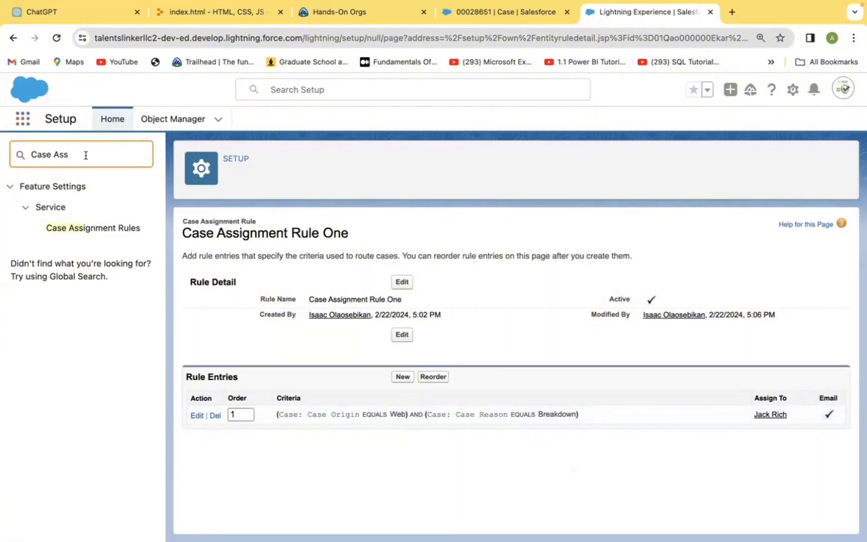